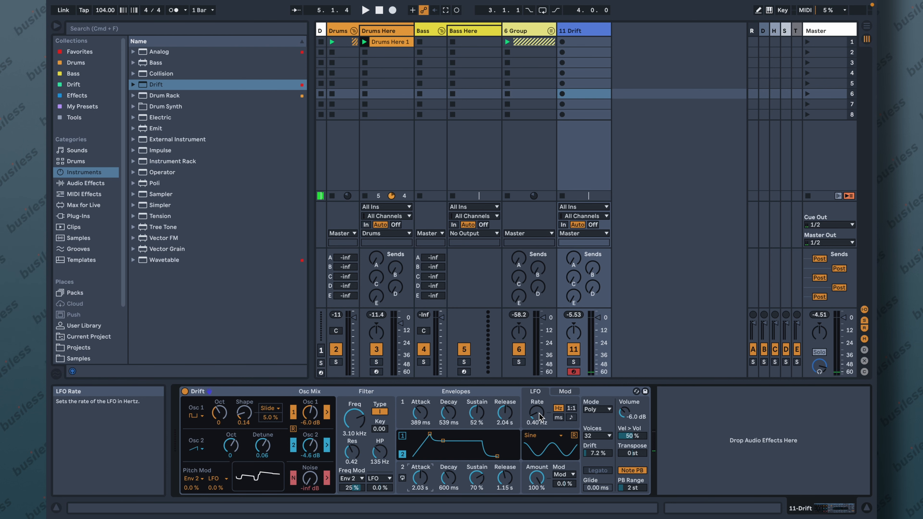
# Set the Drift LFO rate to 0.25 Hz and modulate Oscillator 1's shape from the LFO at -4.7%.
pyautogui.moveTo(540, 413); pyautogui.dragTo(540, 423)
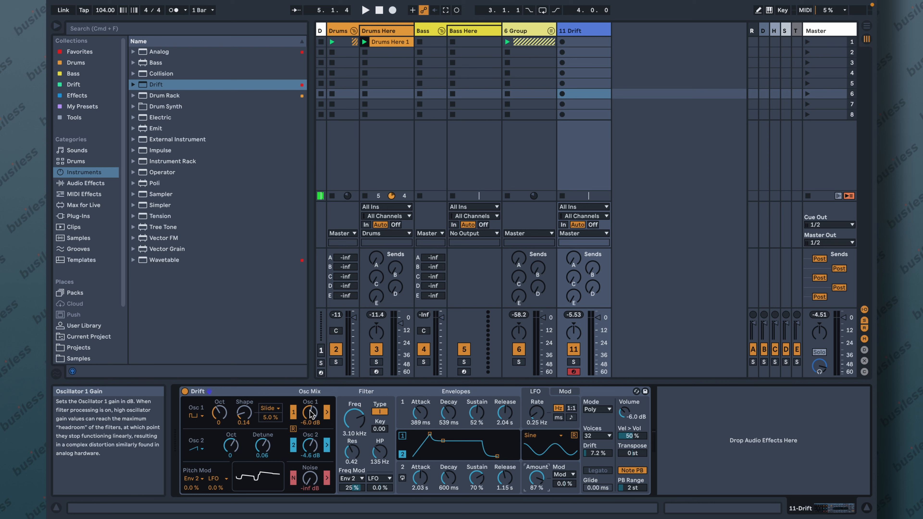
pyautogui.click(272, 409)
pyautogui.click(276, 436)
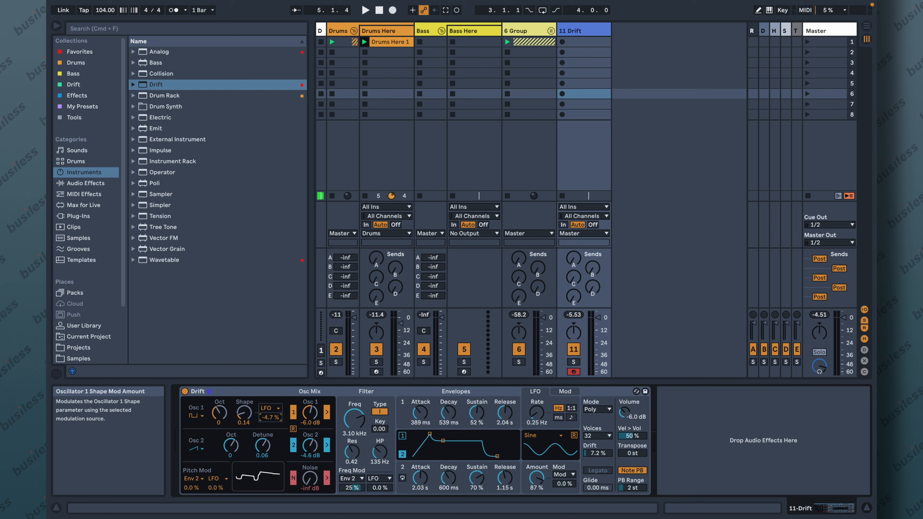
pyautogui.moveTo(277, 418); pyautogui.dragTo(276, 421)
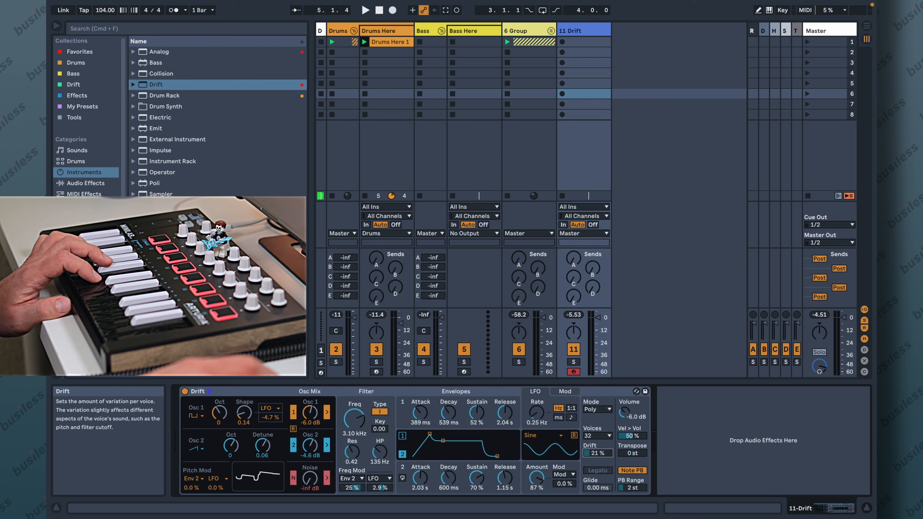
# Set the synth's voice mode to Unison with 10% strength and its drift amount to 27%.
pyautogui.click(608, 412)
pyautogui.click(601, 442)
pyautogui.click(603, 419)
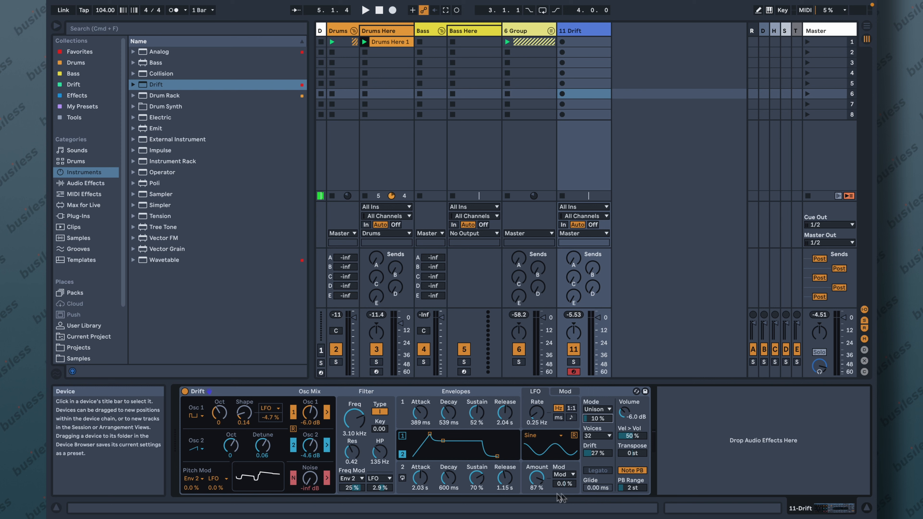
# Modulate the synth's LFO amount from Env 2 at 27% and set the LFO amount to 83%.
pyautogui.click(570, 475)
pyautogui.click(574, 420)
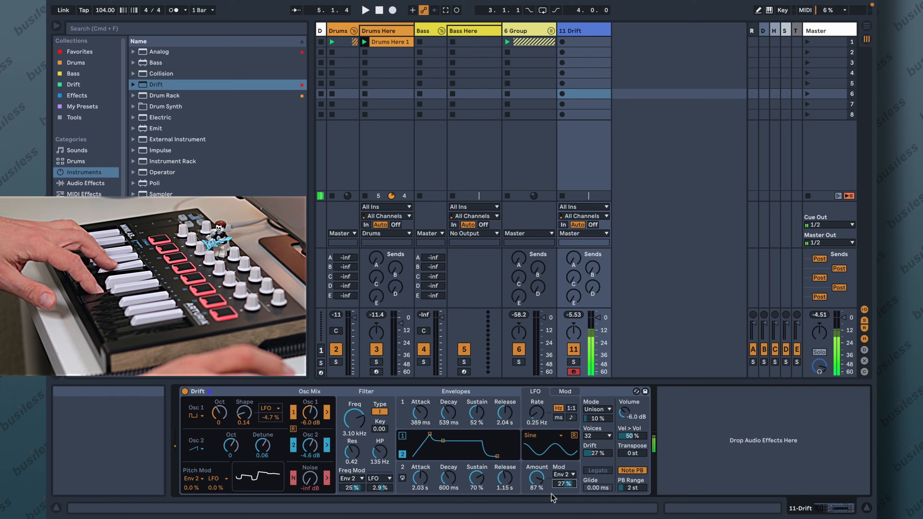
pyautogui.moveTo(534, 476); pyautogui.dragTo(534, 466)
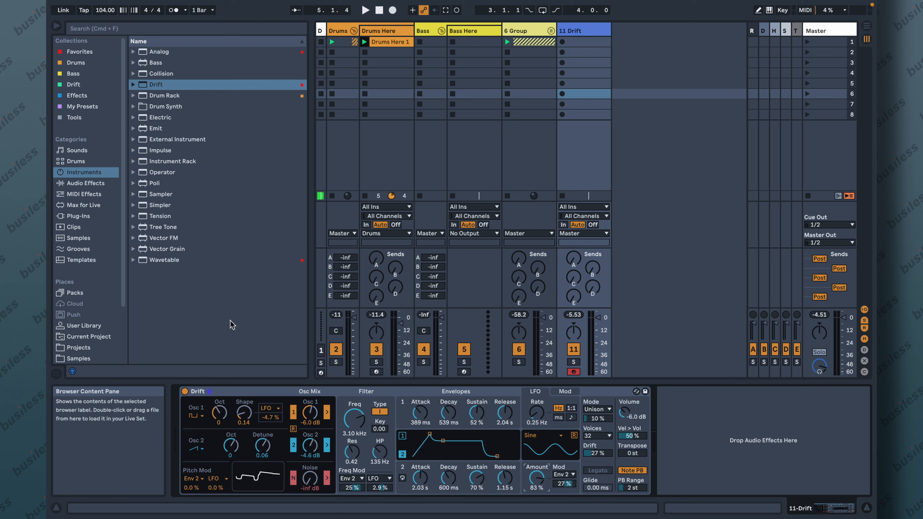
# Add a Compressor after the Drift synth and set its threshold to -18.4 dB.
pyautogui.click(94, 187)
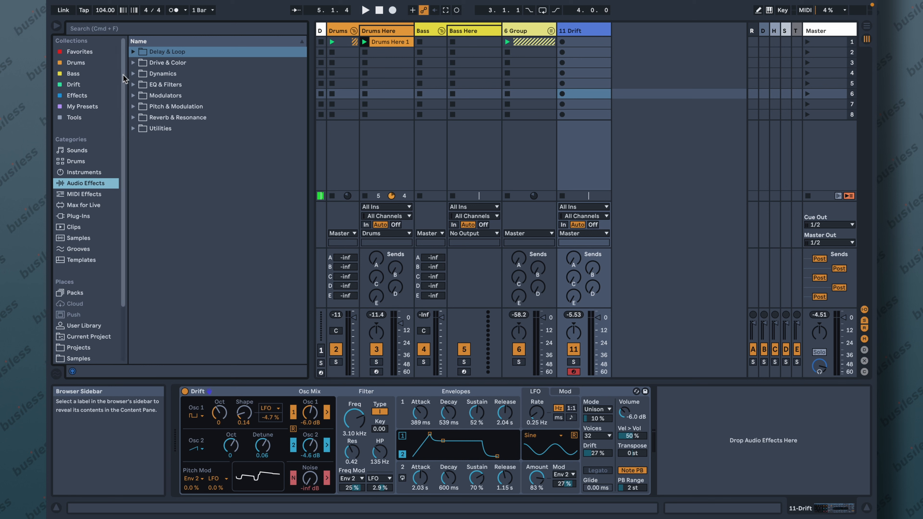
pyautogui.click(133, 74)
pyautogui.moveTo(170, 97); pyautogui.dragTo(686, 414)
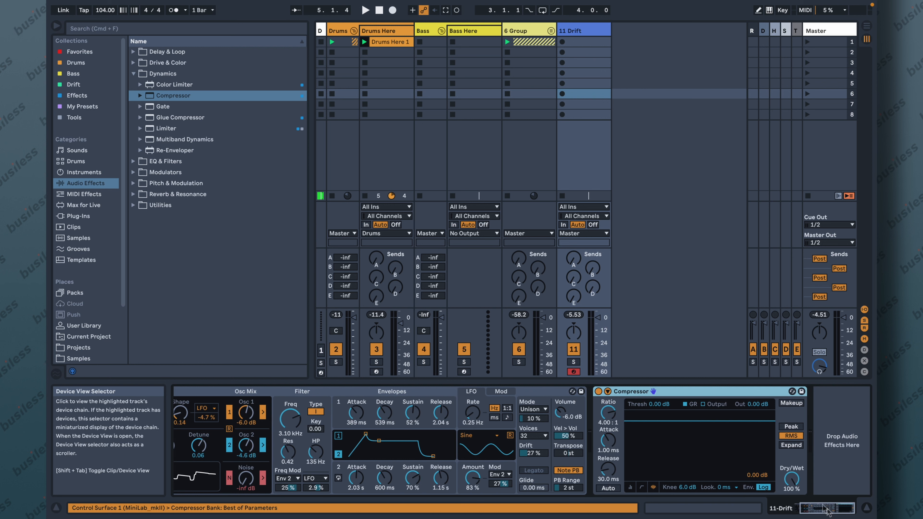
pyautogui.click(698, 421)
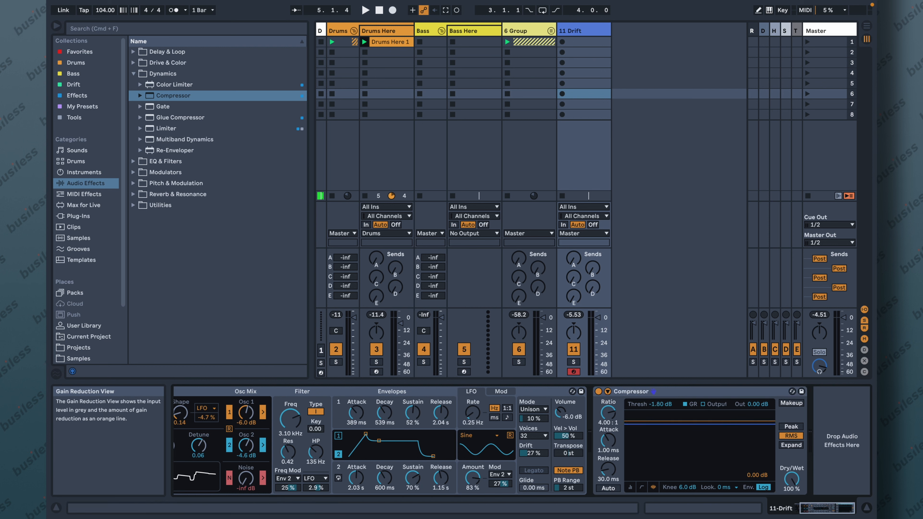
pyautogui.moveTo(699, 424); pyautogui.dragTo(698, 453)
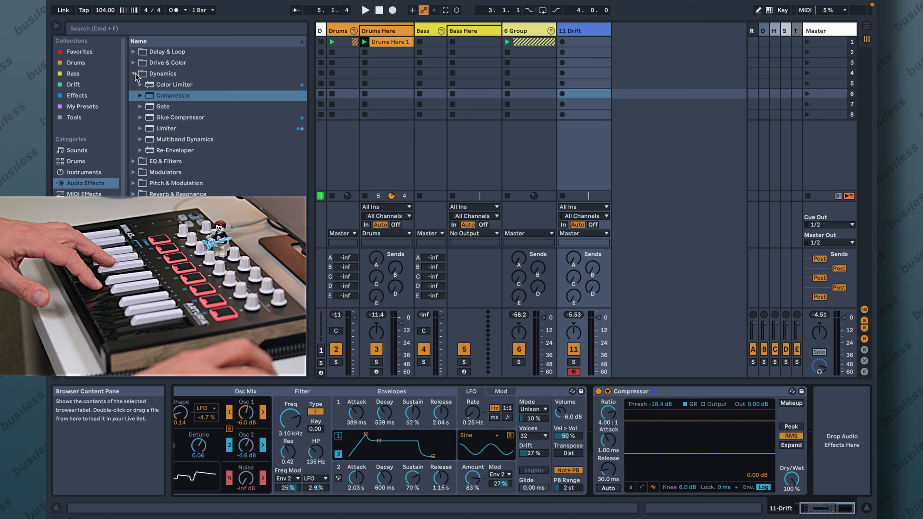
# Add an Auto Filter from the EQ & Filters effects after the Compressor.
pyautogui.click(134, 74)
pyautogui.click(134, 84)
pyautogui.click(160, 96)
pyautogui.moveTo(160, 96); pyautogui.dragTo(832, 440)
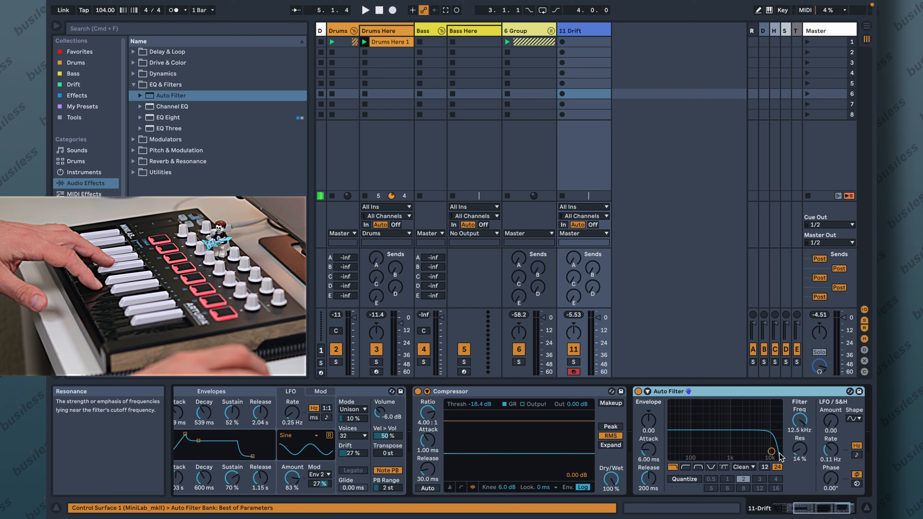
# Set the Auto Filter's frequency to about 1.01 kHz, resonance to 40% and envelope amount to 50.4.
pyautogui.moveTo(772, 451); pyautogui.dragTo(751, 444)
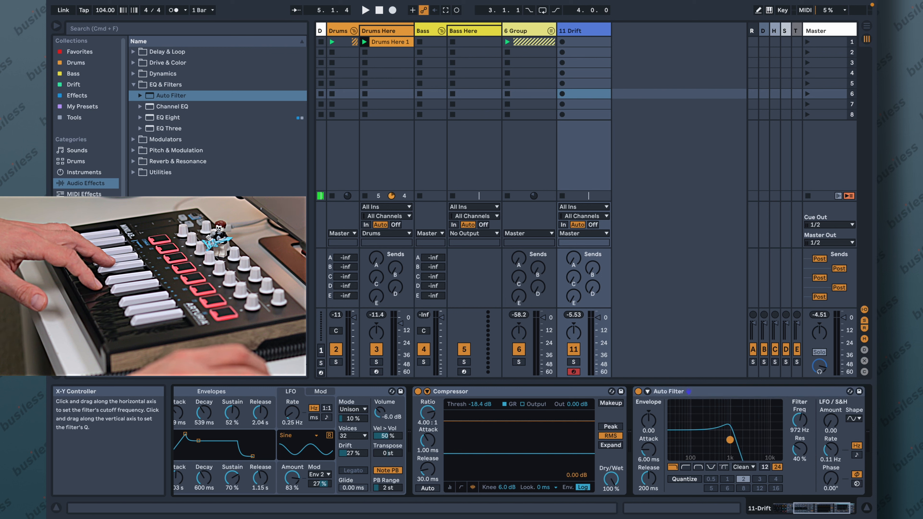
pyautogui.moveTo(730, 439); pyautogui.dragTo(731, 440)
pyautogui.moveTo(649, 421); pyautogui.dragTo(648, 396)
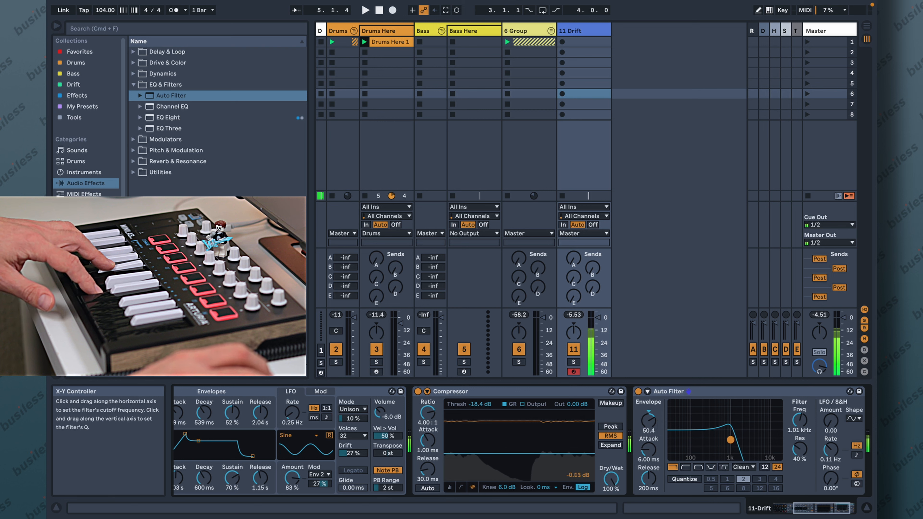
# Set the Auto Filter's LFO amount to 7.14, rate to 0.25 Hz and phase to 74.3°.
pyautogui.click(813, 509)
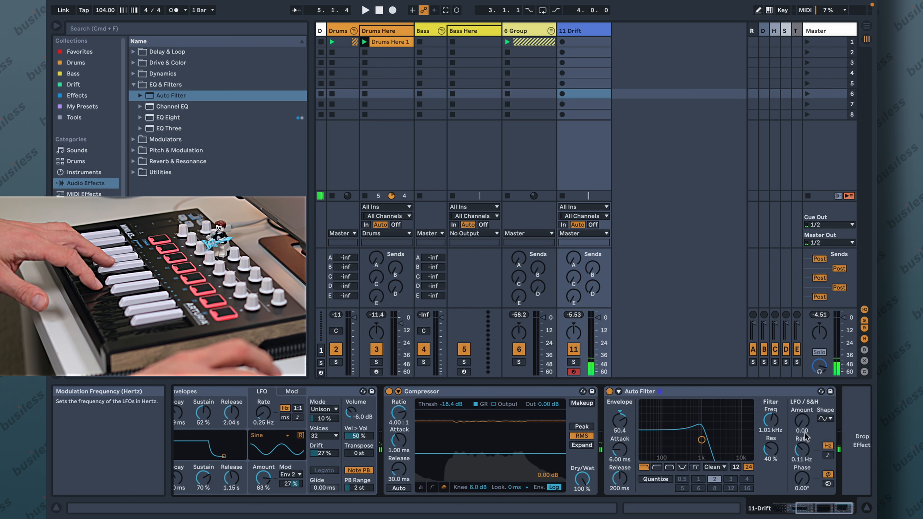
pyautogui.moveTo(801, 420); pyautogui.dragTo(802, 403)
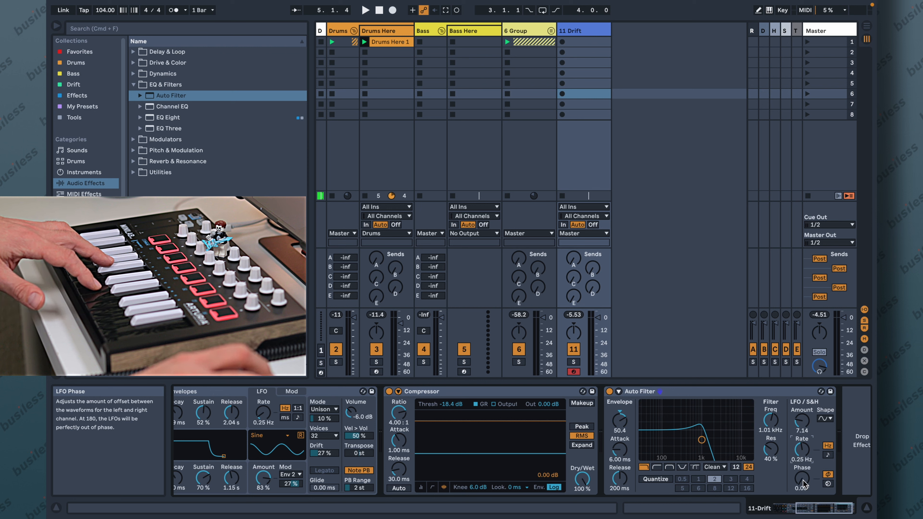
pyautogui.moveTo(802, 479); pyautogui.dragTo(802, 467)
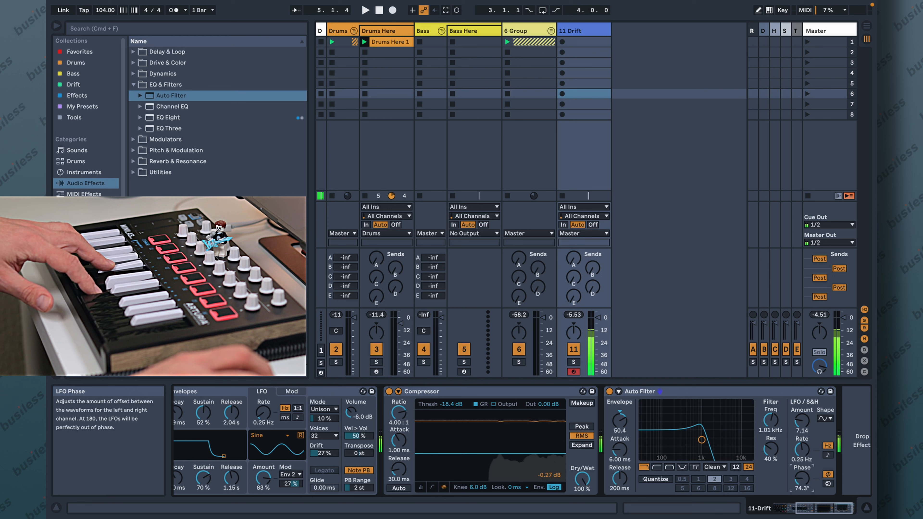
# Add the Concert Hall preset from the Reverb hall presets after the Auto Filter.
pyautogui.click(816, 511)
pyautogui.moveTo(817, 511); pyautogui.dragTo(823, 510)
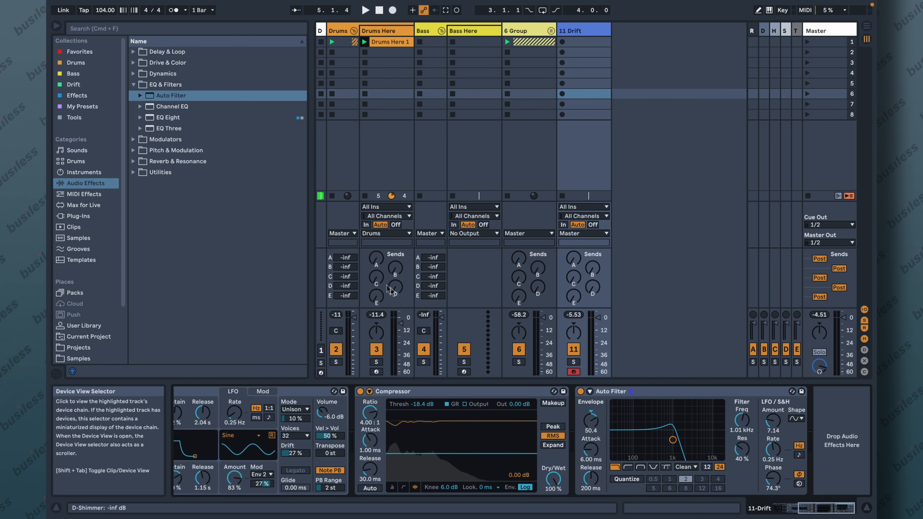
pyautogui.click(134, 85)
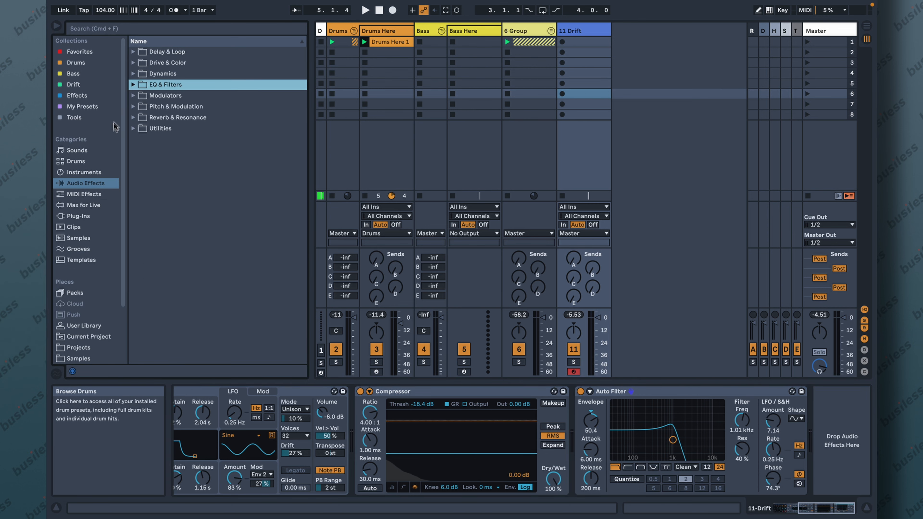
pyautogui.click(133, 117)
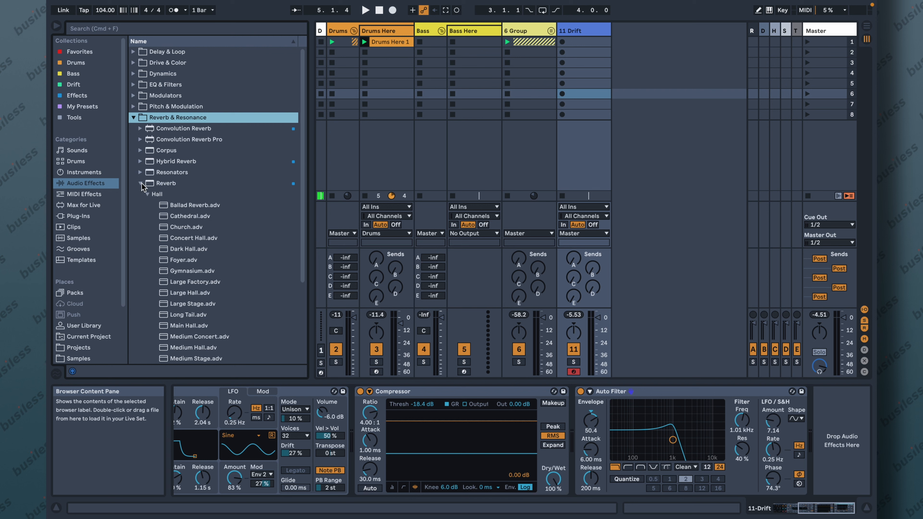
pyautogui.click(148, 195)
pyautogui.click(145, 183)
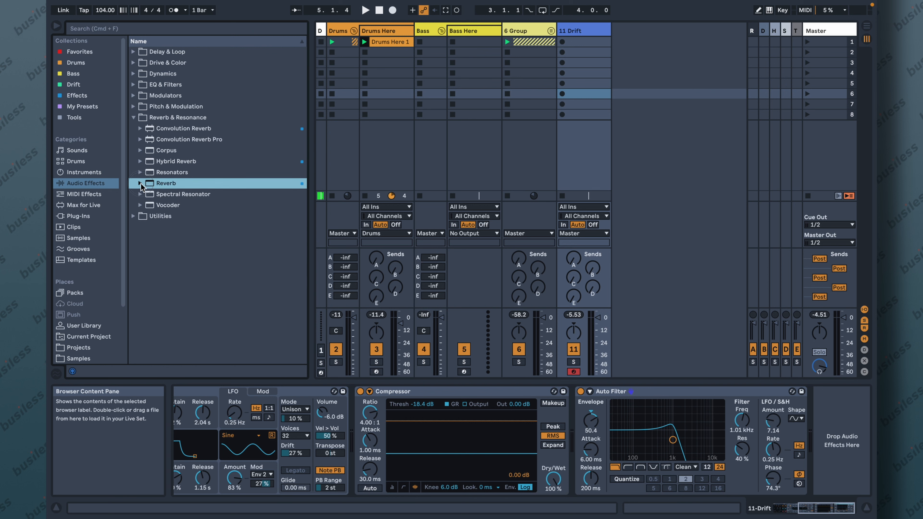
pyautogui.click(147, 194)
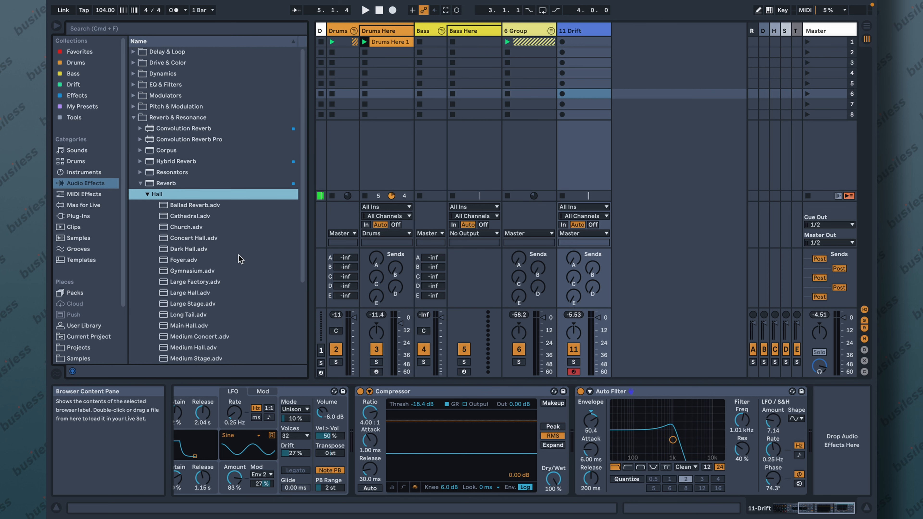
pyautogui.moveTo(195, 241); pyautogui.dragTo(817, 414)
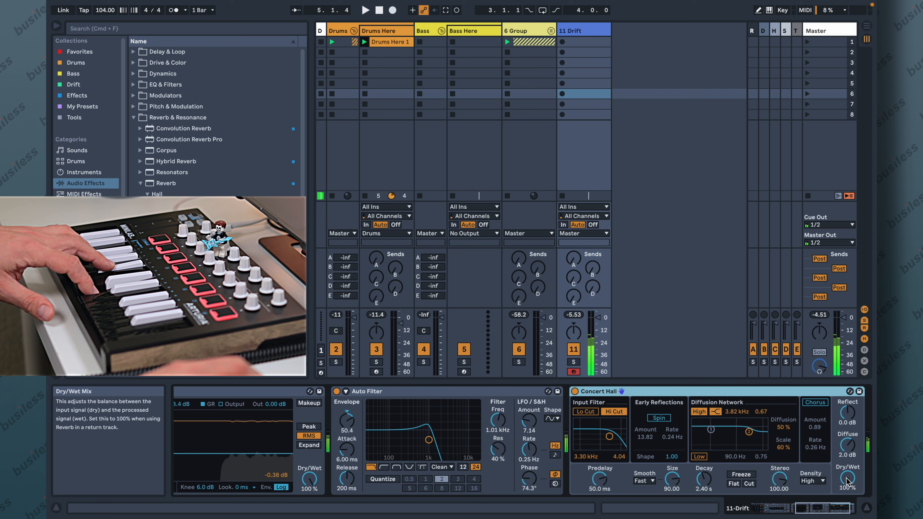
# Set the Concert Hall reverb's dry/wet mix to 49%.
pyautogui.moveTo(847, 478); pyautogui.dragTo(848, 495)
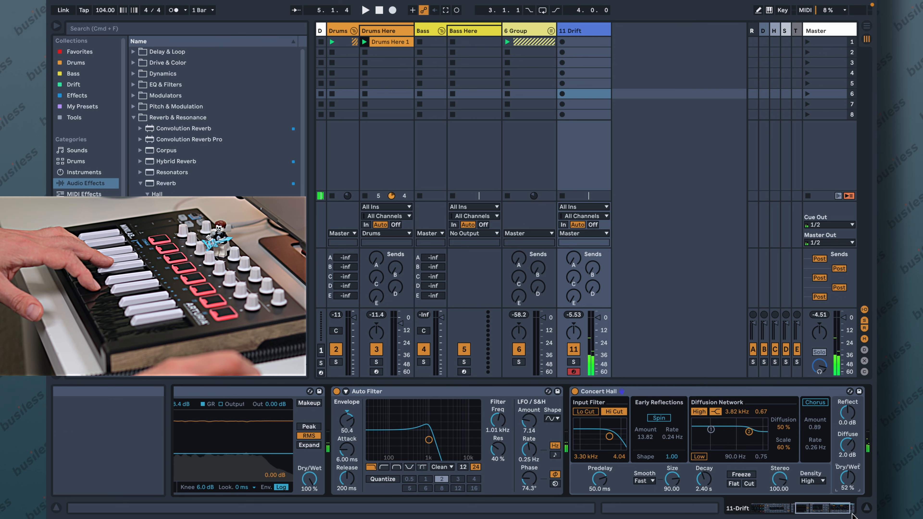
pyautogui.click(835, 514)
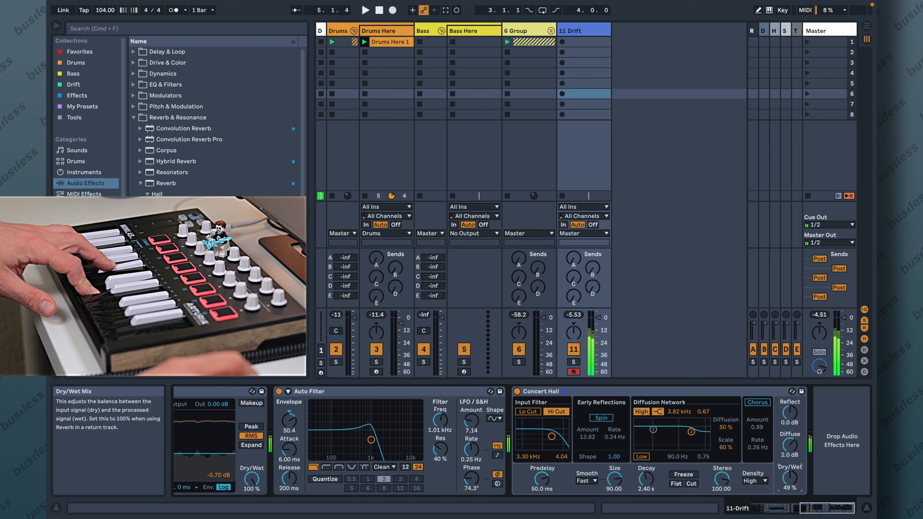
pyautogui.click(579, 394)
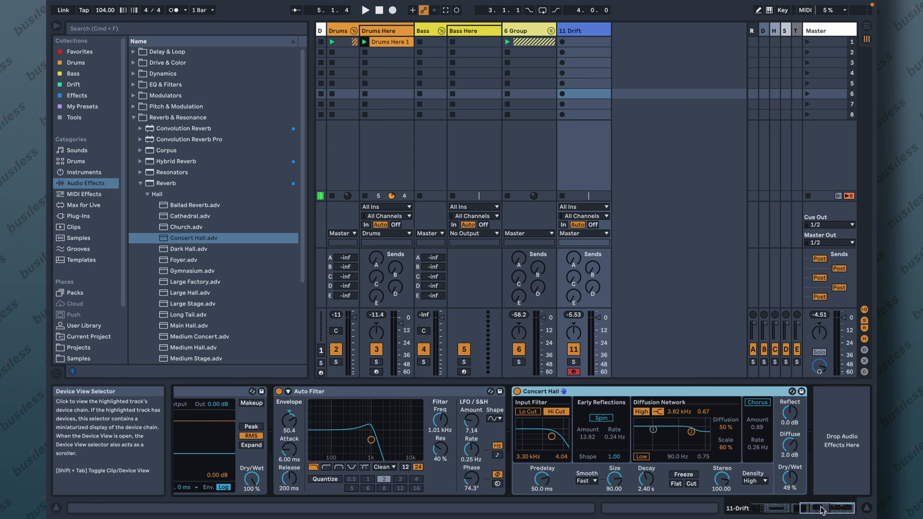
pyautogui.moveTo(820, 507)
pyautogui.mouseDown()
pyautogui.moveTo(747, 516)
pyautogui.moveTo(834, 516)
pyautogui.mouseUp()
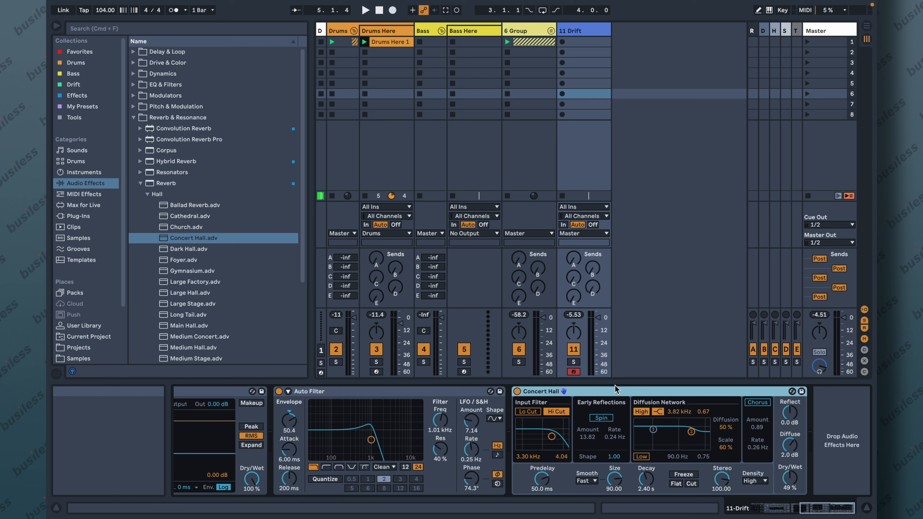
# Add the Delay effect after the Concert Hall reverb, with Ping Pong on and dry/wet at 23%.
pyautogui.click(133, 117)
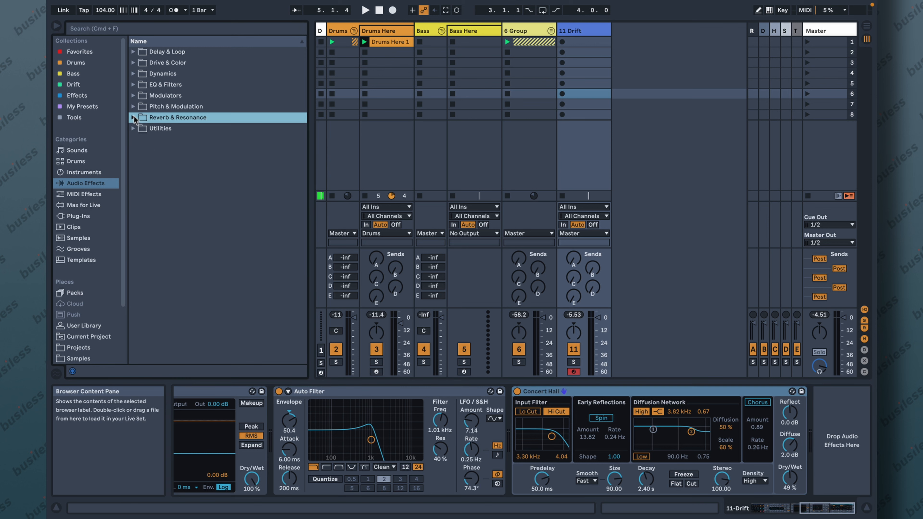
pyautogui.click(133, 51)
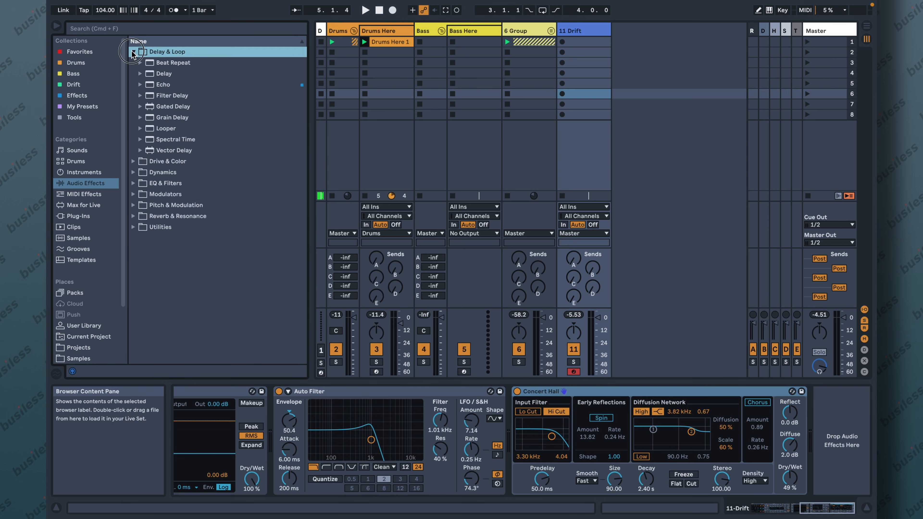
pyautogui.click(157, 74)
pyautogui.moveTo(857, 382); pyautogui.dragTo(782, 427)
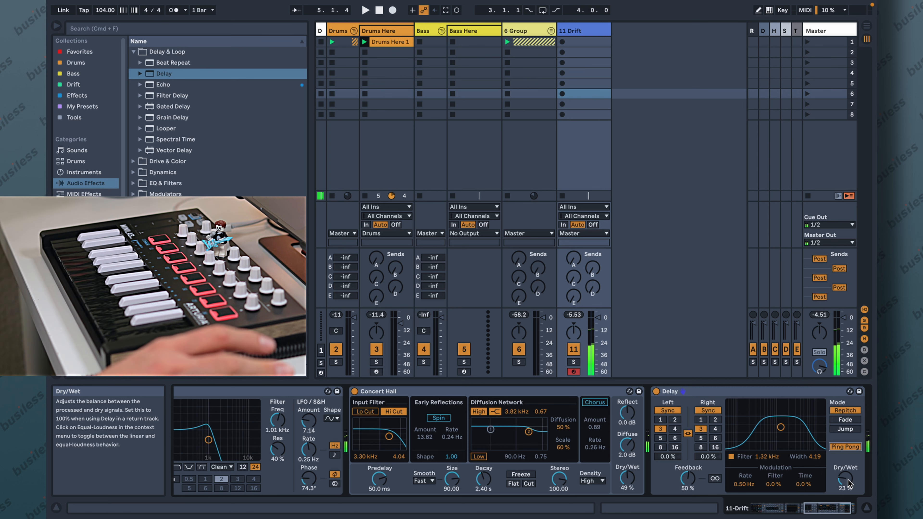
# Select every device in the chain, from the Drift synth through the Delay.
pyautogui.moveTo(845, 511); pyautogui.dragTo(684, 517)
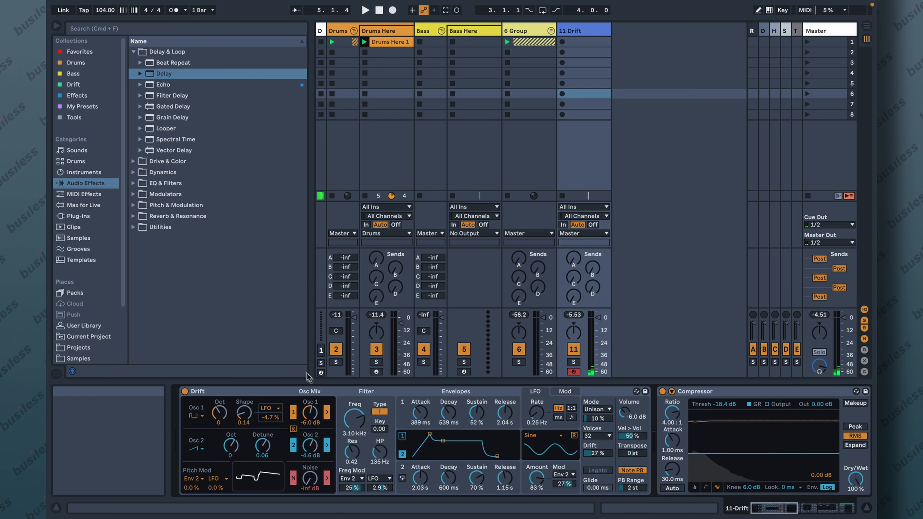
pyautogui.click(308, 391)
pyautogui.moveTo(765, 510); pyautogui.dragTo(860, 508)
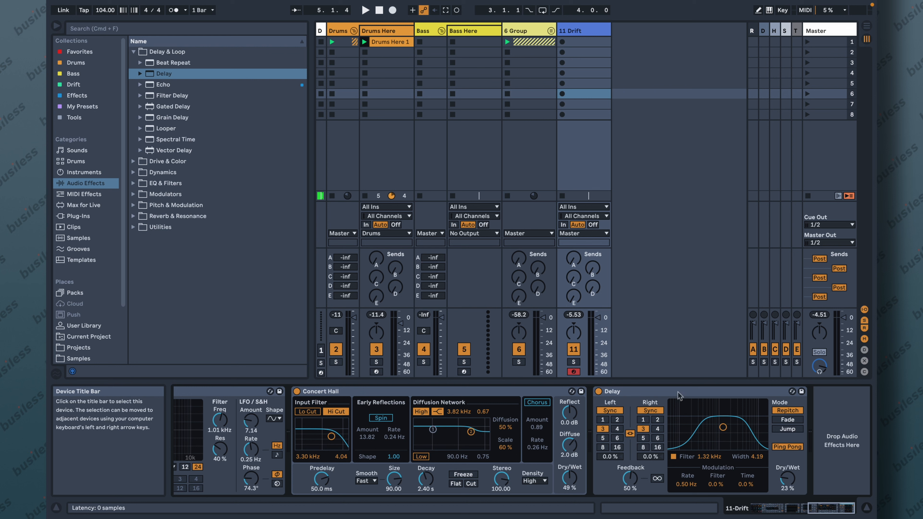
pyautogui.keyDown('shift'); pyautogui.click(677, 392); pyautogui.keyUp('shift')
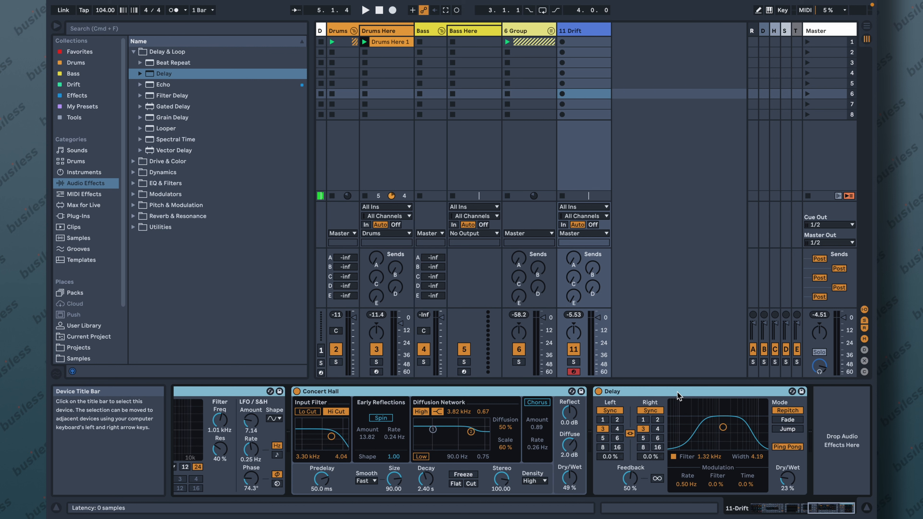